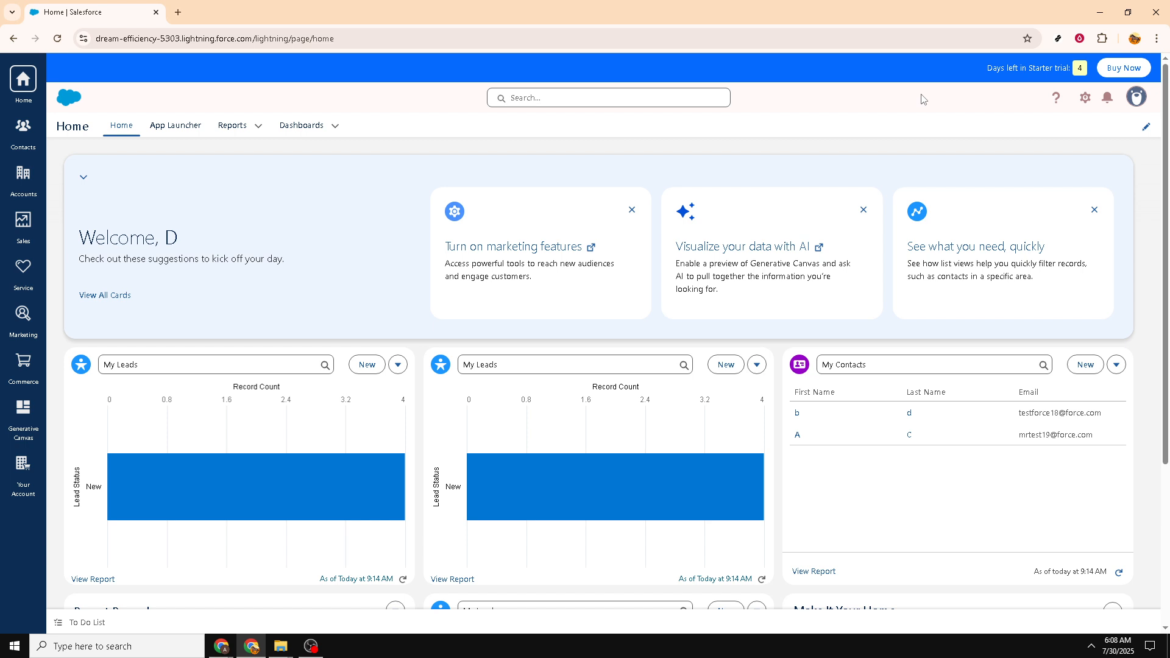
Step: Open the Object Manager in advanced setup and start creating a new custom object
{"action": "left_click", "coordinate": [1085, 99]}
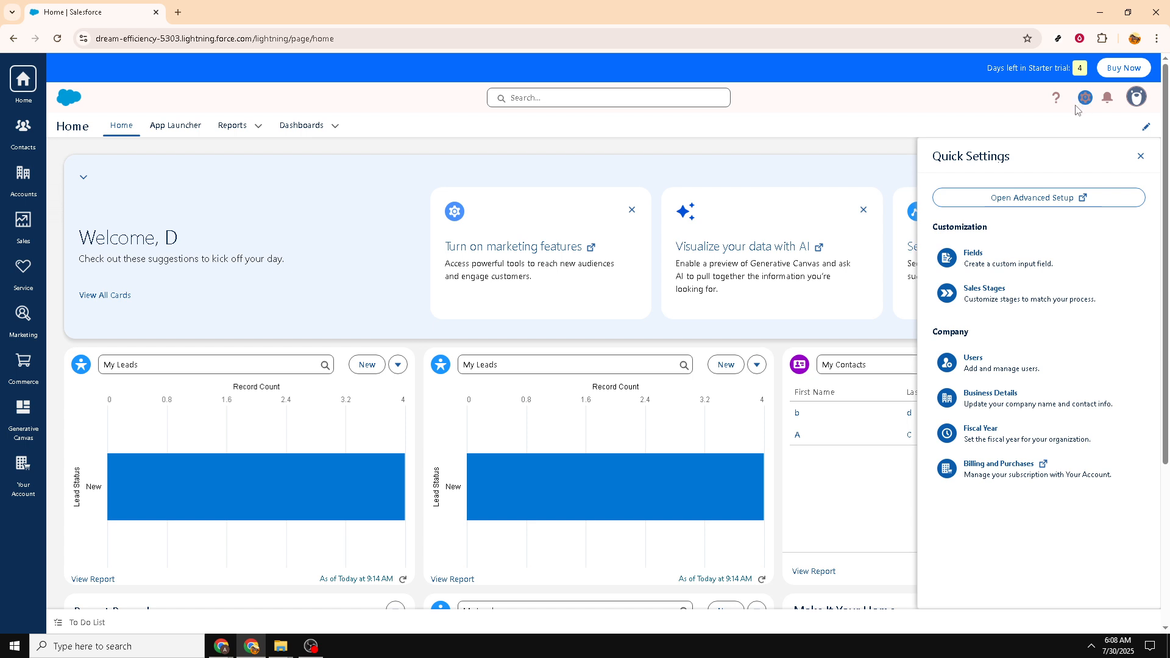
{"action": "left_click", "coordinate": [1024, 197]}
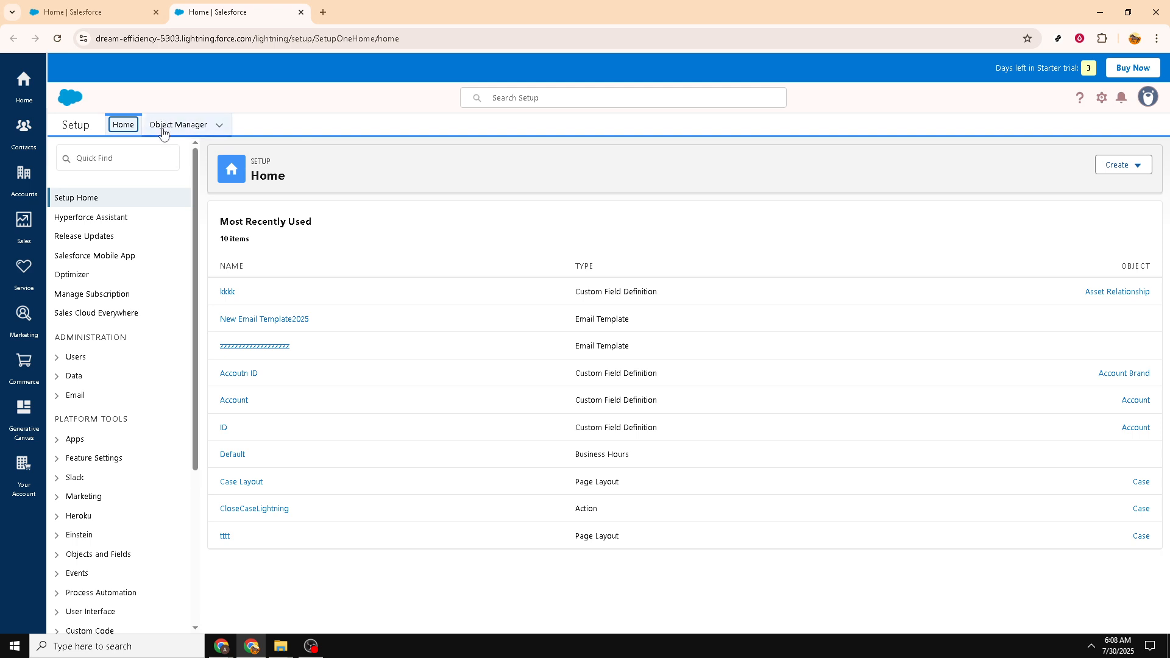
{"action": "left_click", "coordinate": [163, 134]}
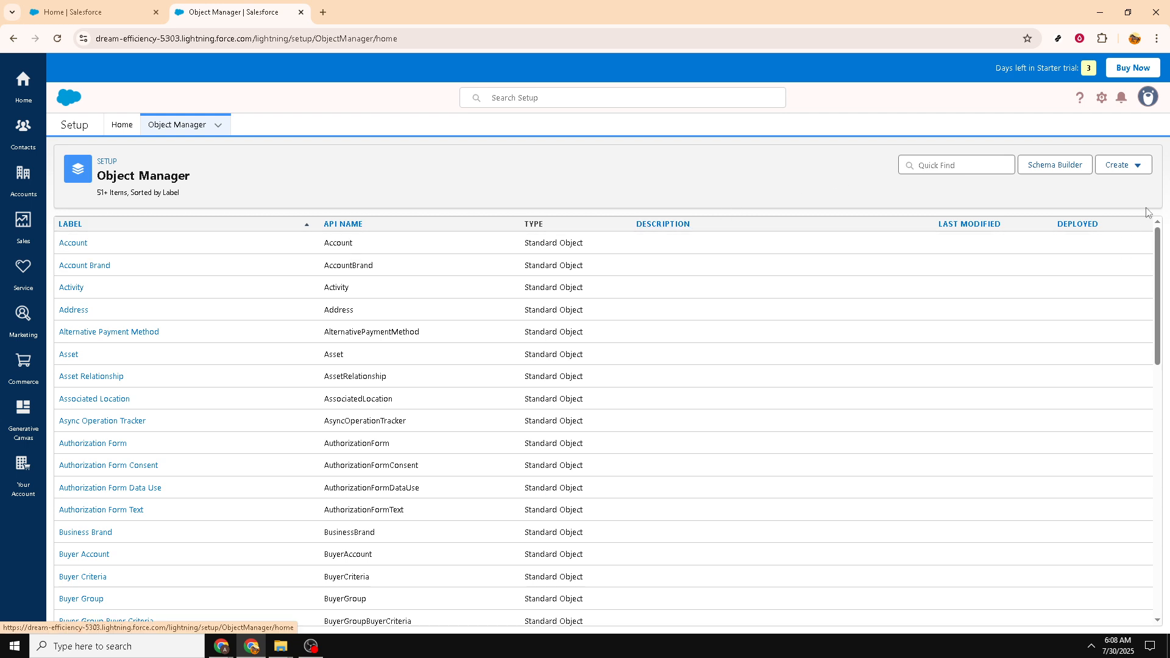
{"action": "left_click", "coordinate": [1112, 176]}
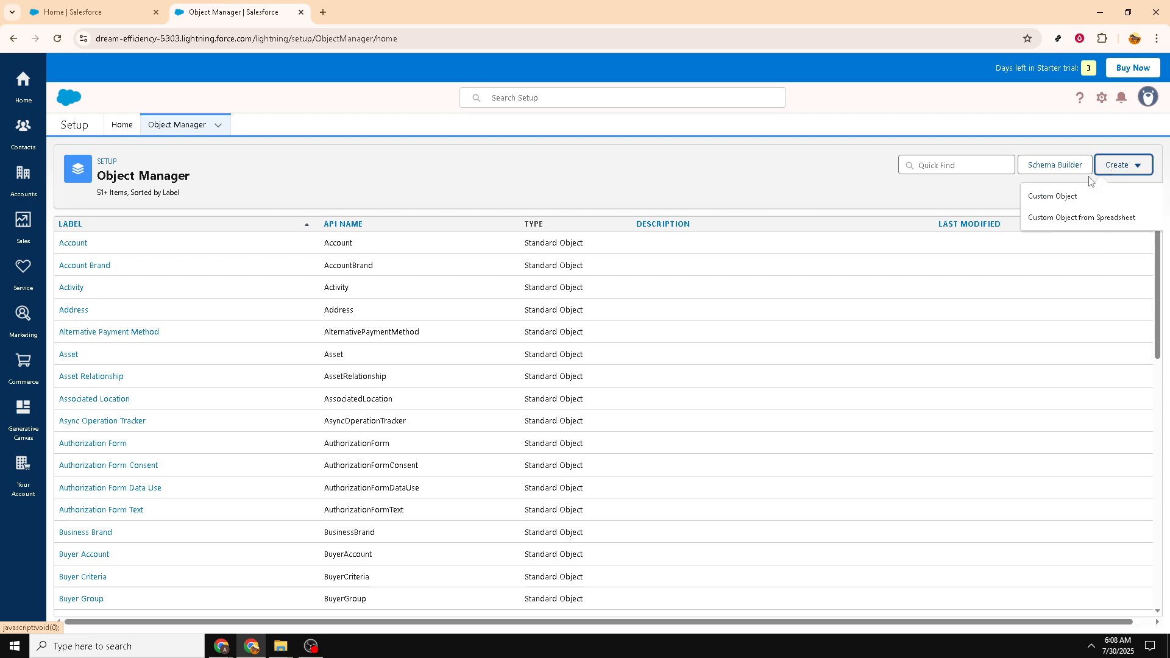
{"action": "left_click", "coordinate": [1043, 201]}
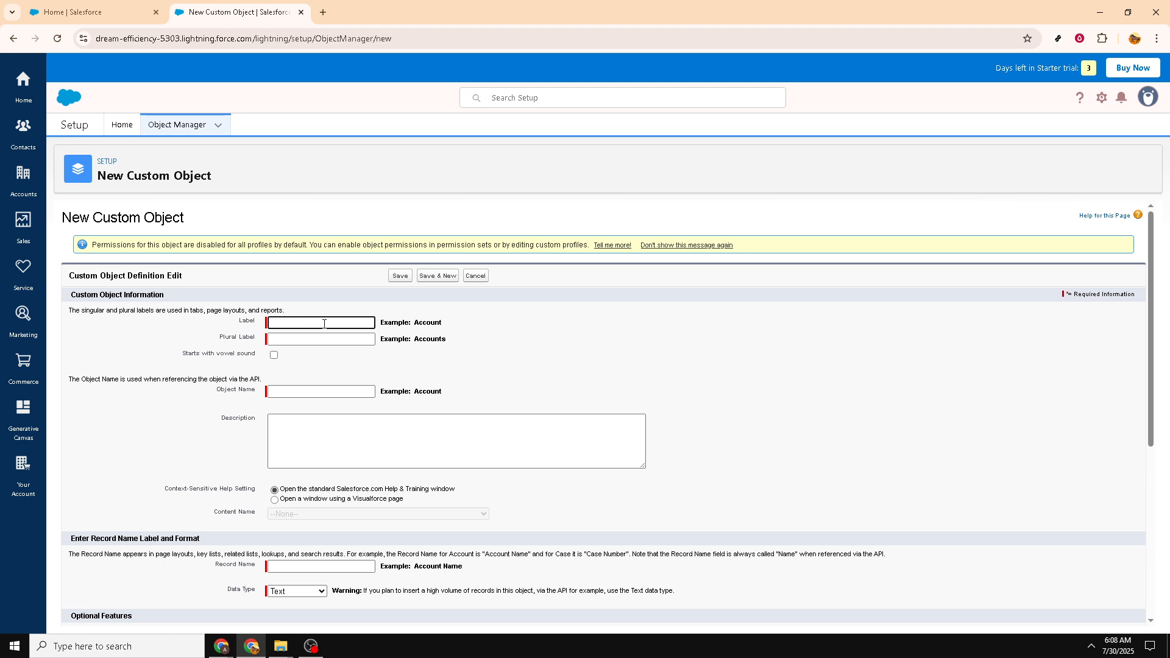
Step: Enter CustomerAccount as the custom object's label and CustomerAccouints as its plural label
{"action": "type", "text": "CustomerAccount"}
{"action": "left_click", "coordinate": [328, 339]}
{"action": "type", "text": "C"}
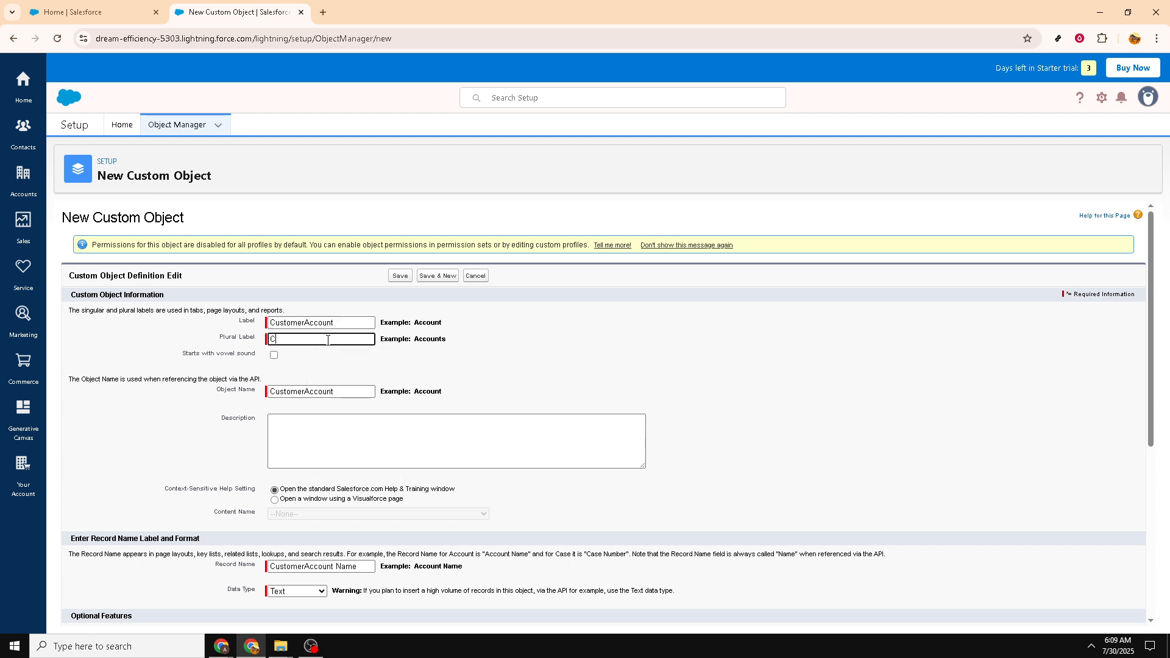
{"action": "type", "text": "ustomerACcoun"}
{"action": "left_click", "coordinate": [311, 432]}
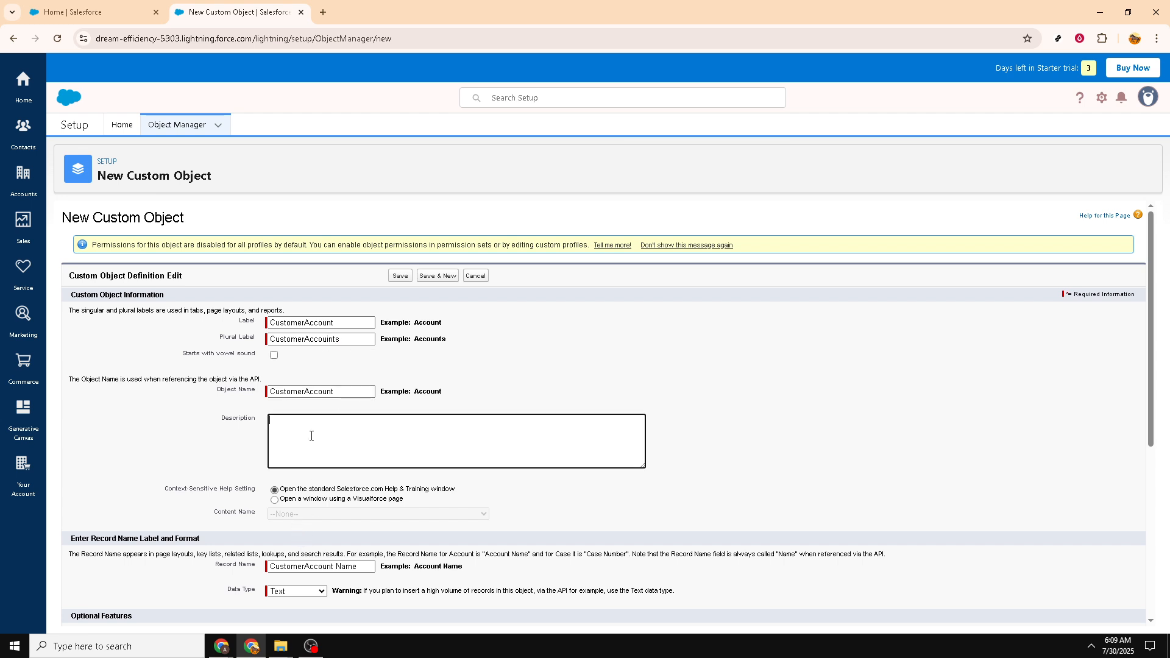
{"action": "left_click", "coordinate": [293, 566]}
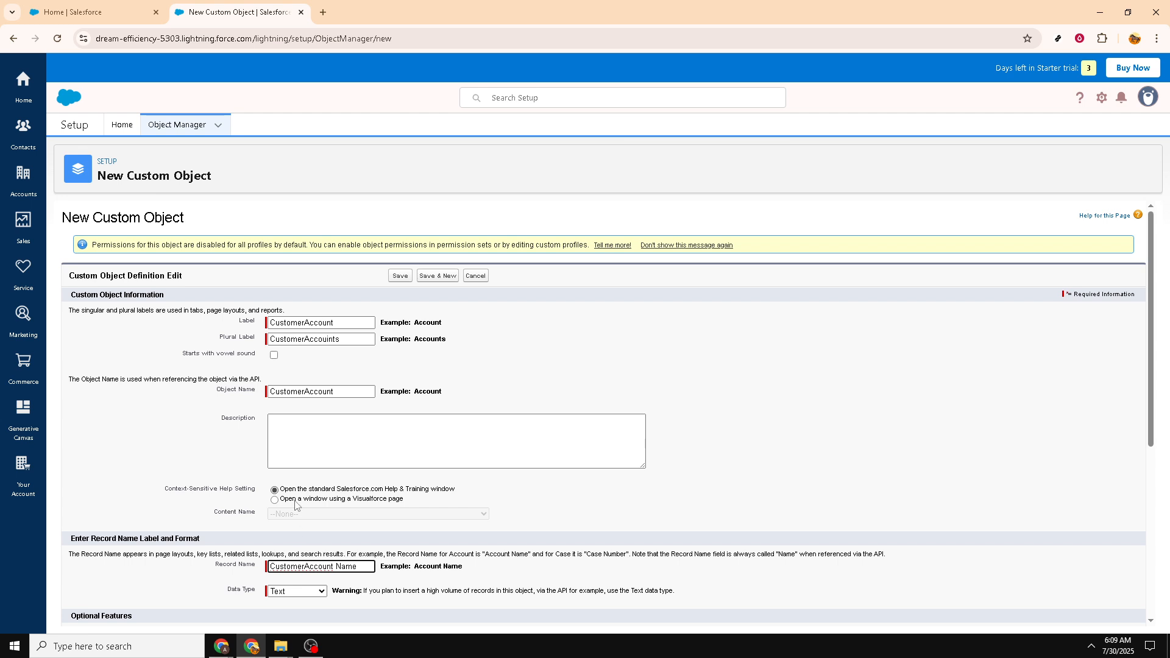
{"action": "left_click", "coordinate": [295, 390]}
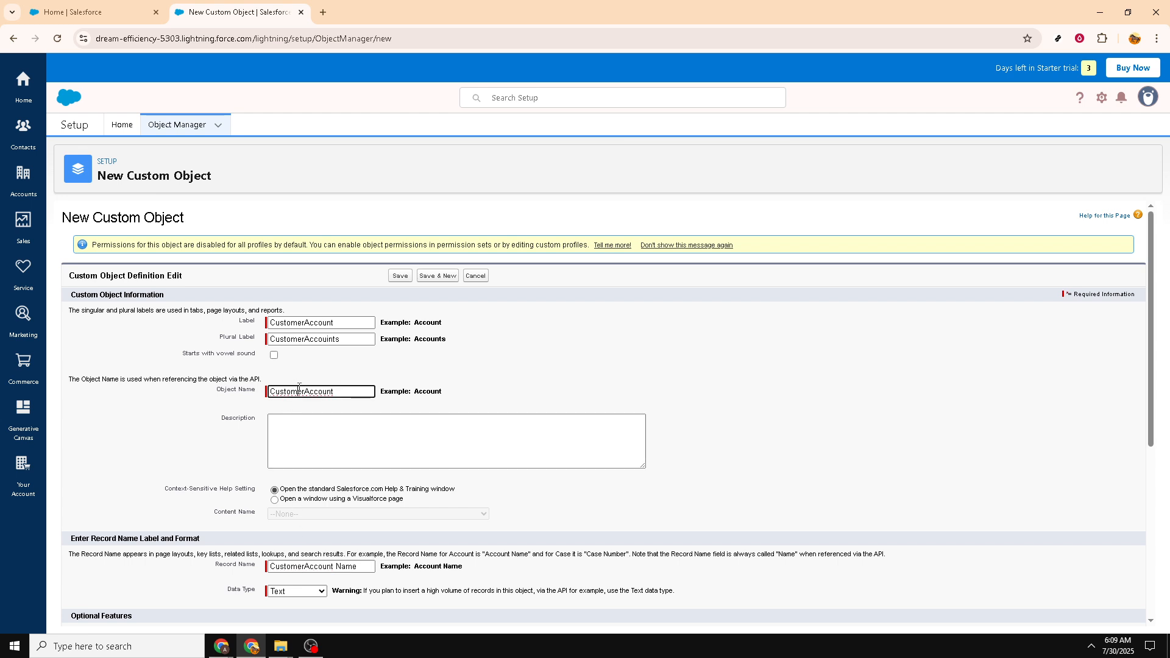
Step: Choose Text as the data type for the object's record name
{"action": "scroll", "coordinate": [395, 520], "scroll_direction": "down", "scroll_amount": 3}
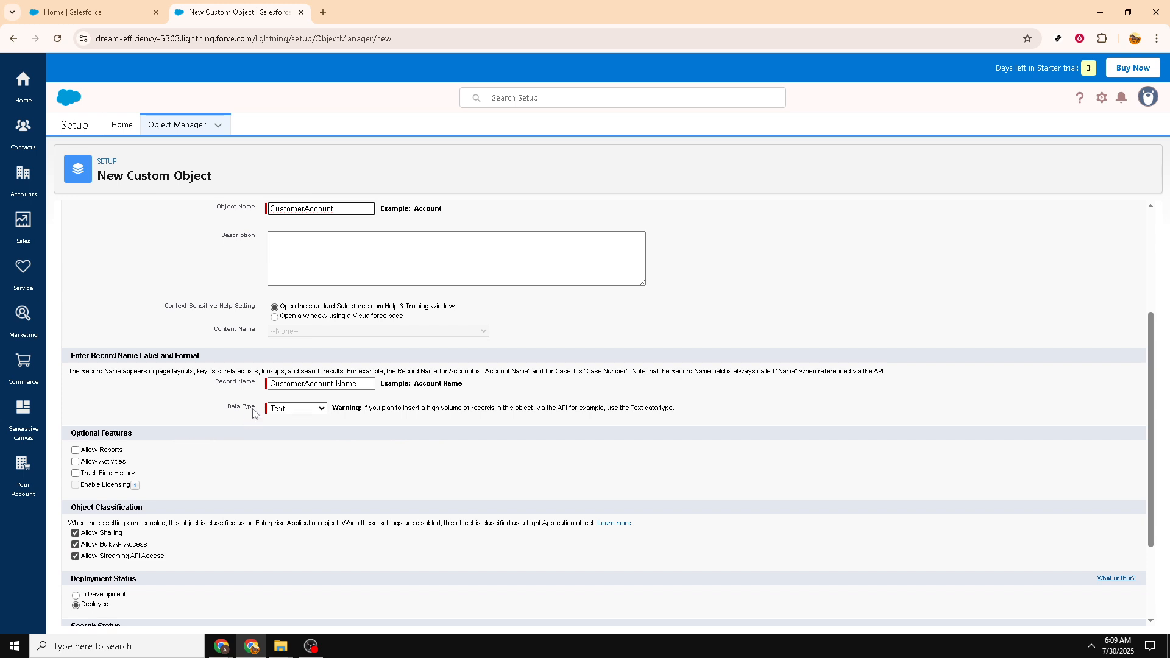
{"action": "left_click", "coordinate": [294, 411]}
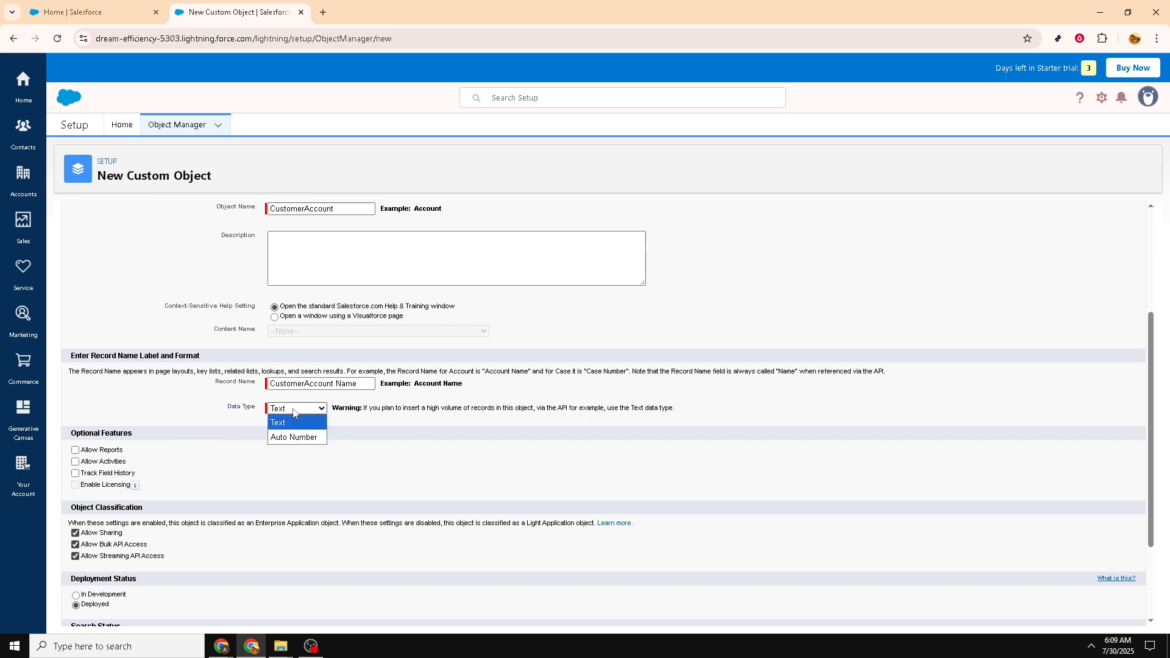
{"action": "left_click", "coordinate": [279, 422]}
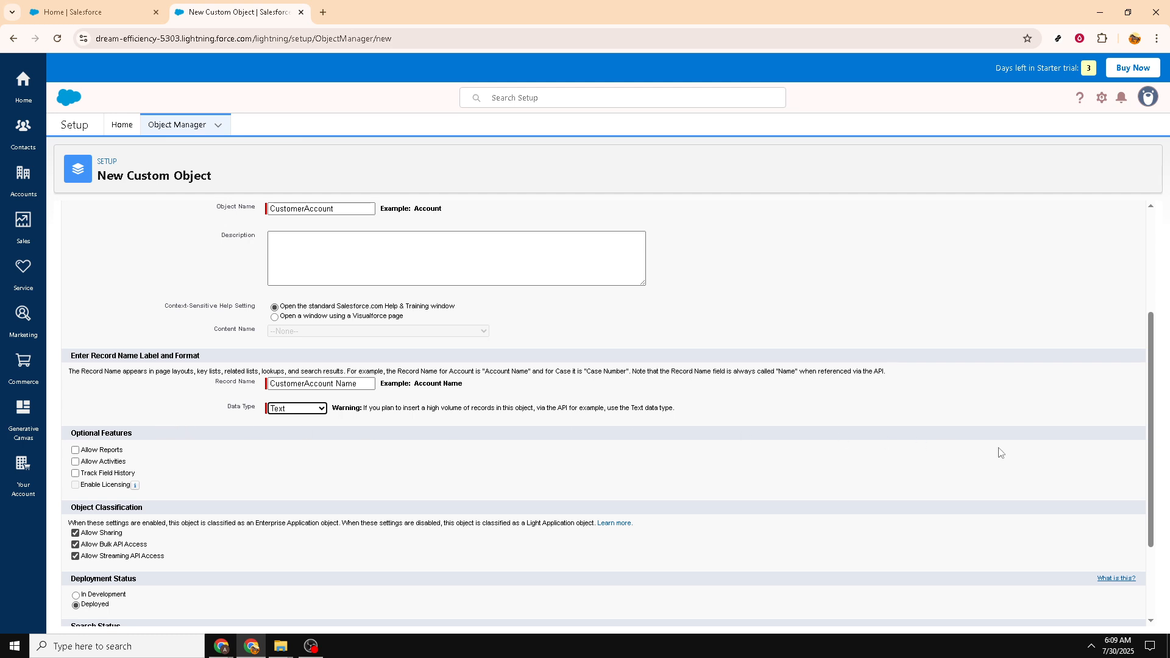
Step: Enable the optional features Allow Reports, Allow Activities and Track Field History for the custom object
{"action": "left_click_drag", "start_coordinate": [1153, 465], "coordinate": [1149, 539]}
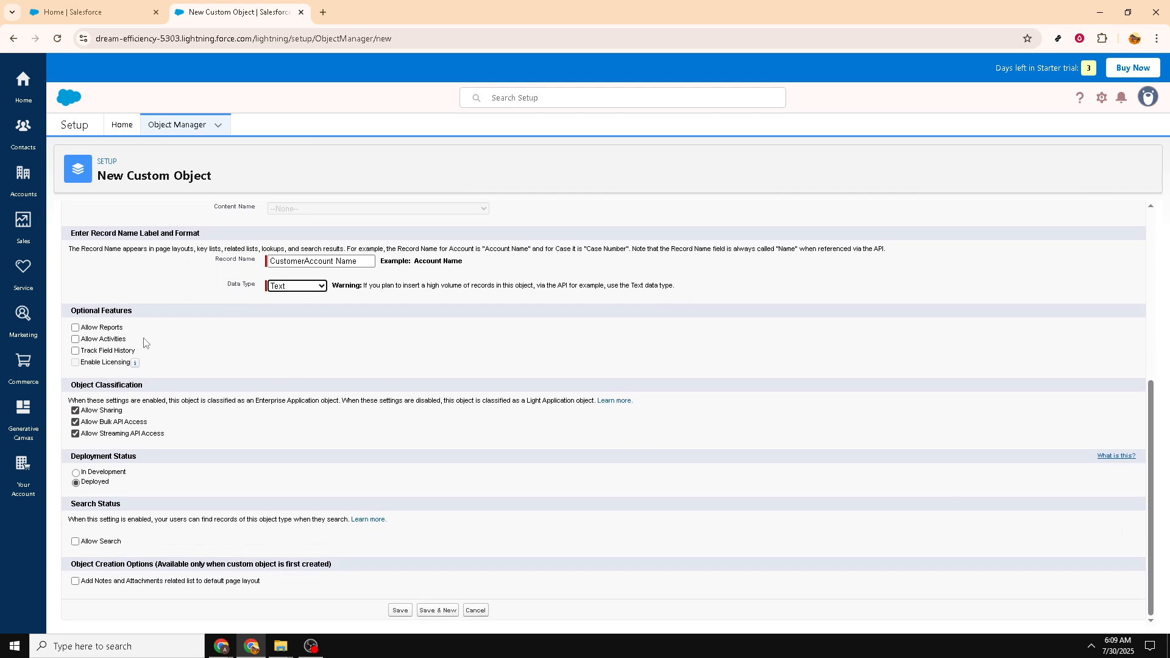
{"action": "left_click_drag", "start_coordinate": [137, 312], "coordinate": [71, 312]}
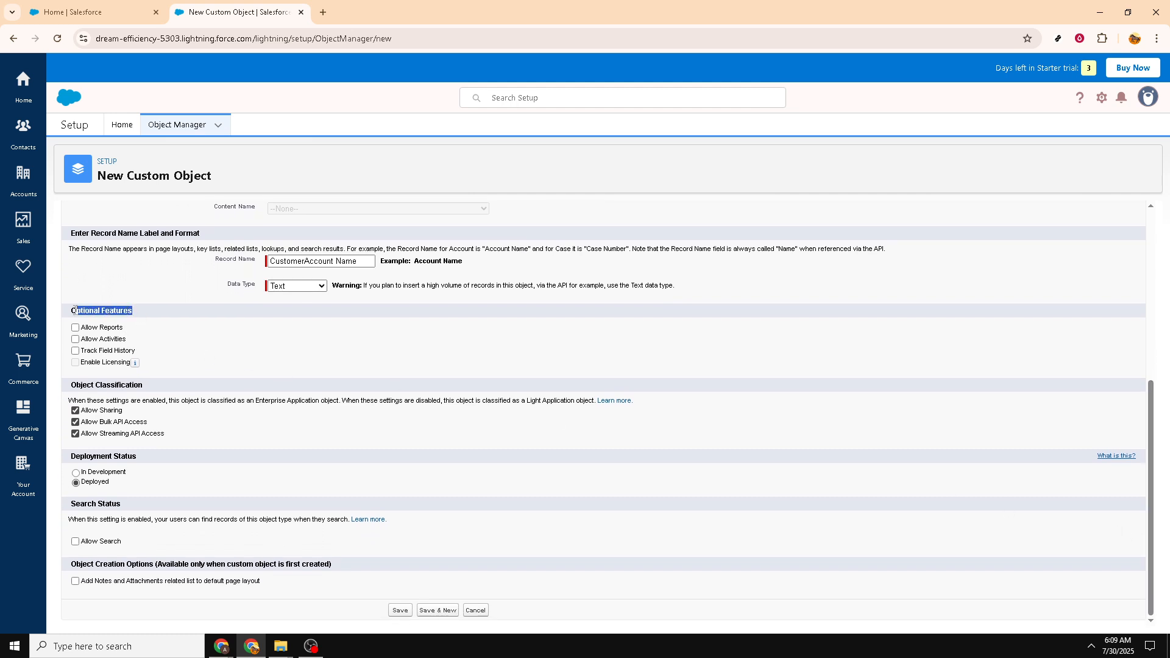
{"action": "left_click", "coordinate": [111, 313]}
{"action": "left_click", "coordinate": [75, 329]}
{"action": "left_click", "coordinate": [76, 340]}
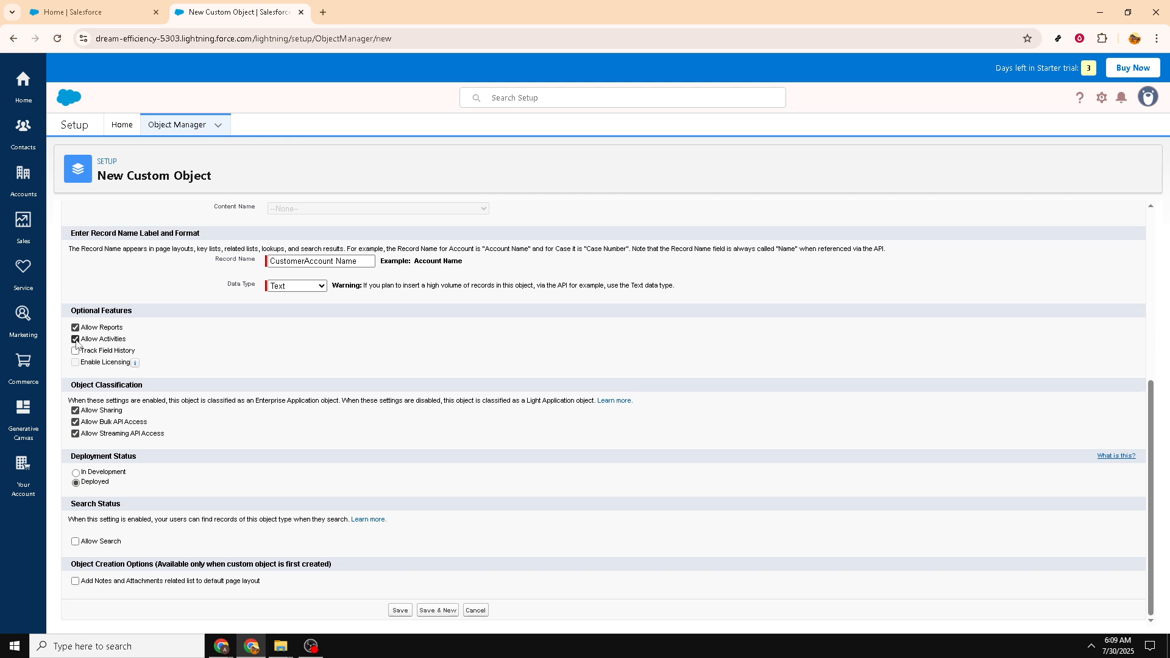
{"action": "left_click", "coordinate": [75, 351]}
Step: Disable Allow Bulk API Access in the object classification and set the deployment status to Deployed
{"action": "left_click_drag", "start_coordinate": [149, 386], "coordinate": [70, 388]}
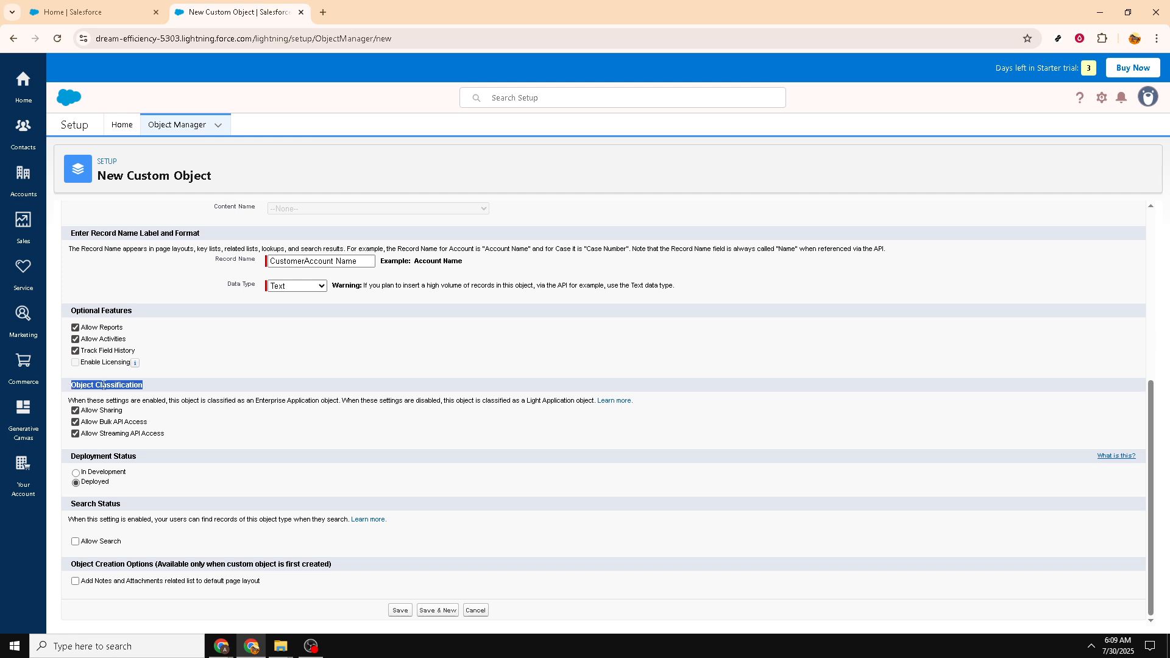
{"action": "left_click", "coordinate": [104, 385]}
{"action": "left_click_drag", "start_coordinate": [138, 458], "coordinate": [67, 458]}
{"action": "left_click", "coordinate": [85, 462]}
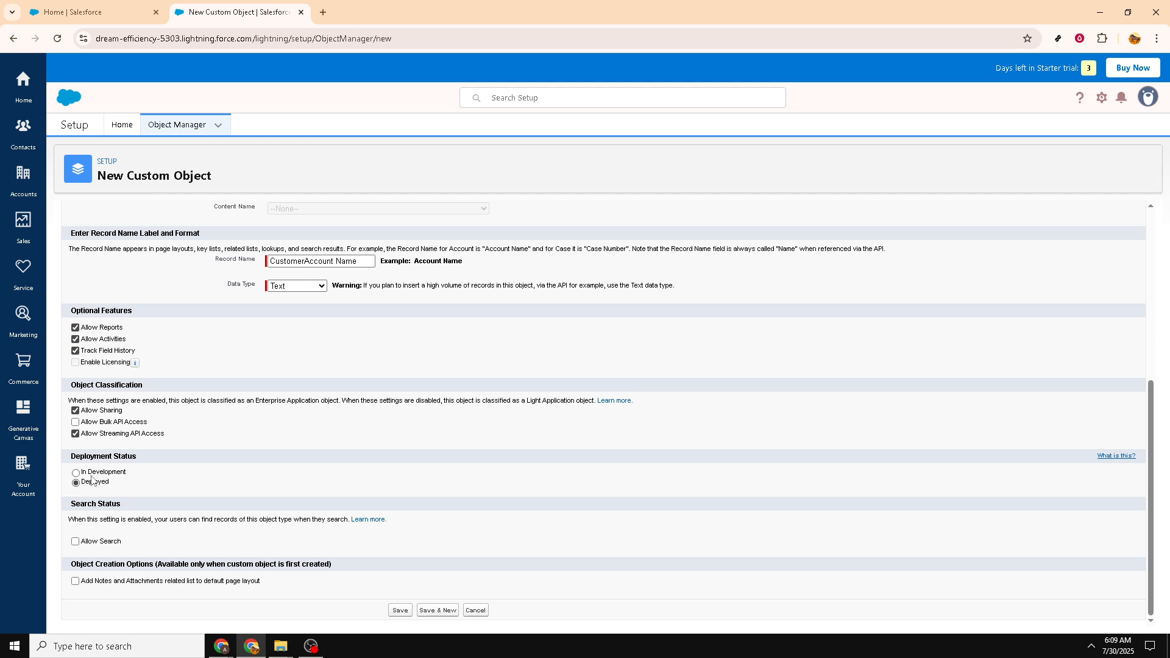
{"action": "left_click", "coordinate": [76, 473]}
{"action": "left_click", "coordinate": [76, 483]}
{"action": "left_click_drag", "start_coordinate": [128, 510], "coordinate": [87, 505]}
{"action": "left_click", "coordinate": [102, 505]}
Step: Try to save the custom object, correcting its plural label to CustomerAccounts
{"action": "left_click", "coordinate": [394, 611]}
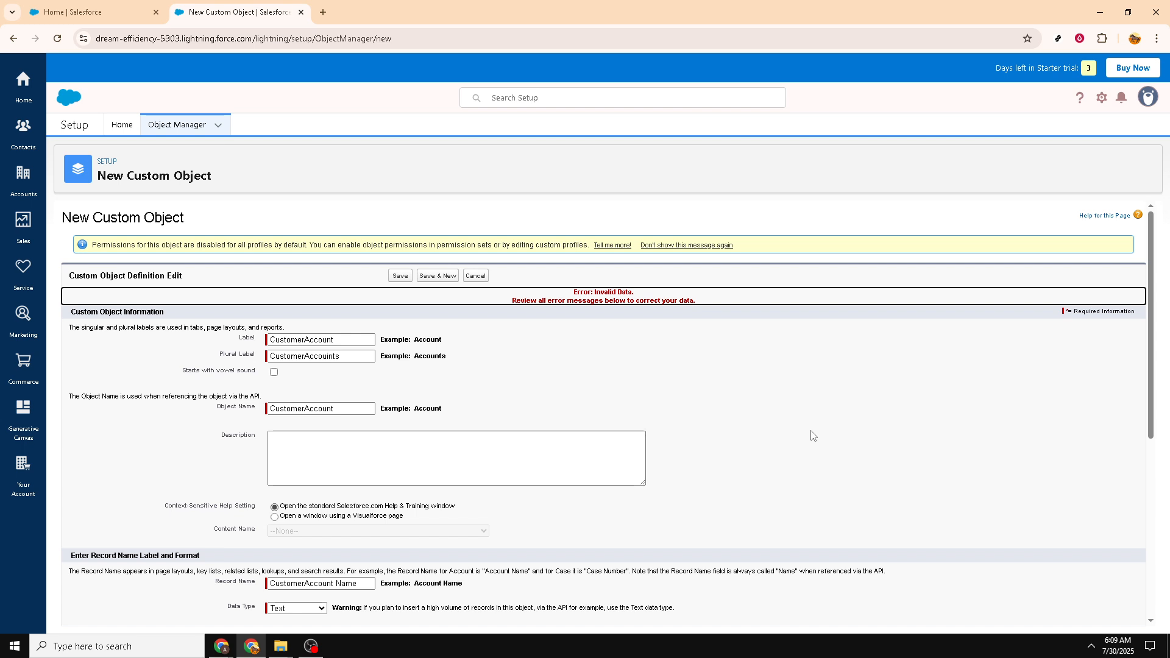
{"action": "left_click", "coordinate": [330, 356]}
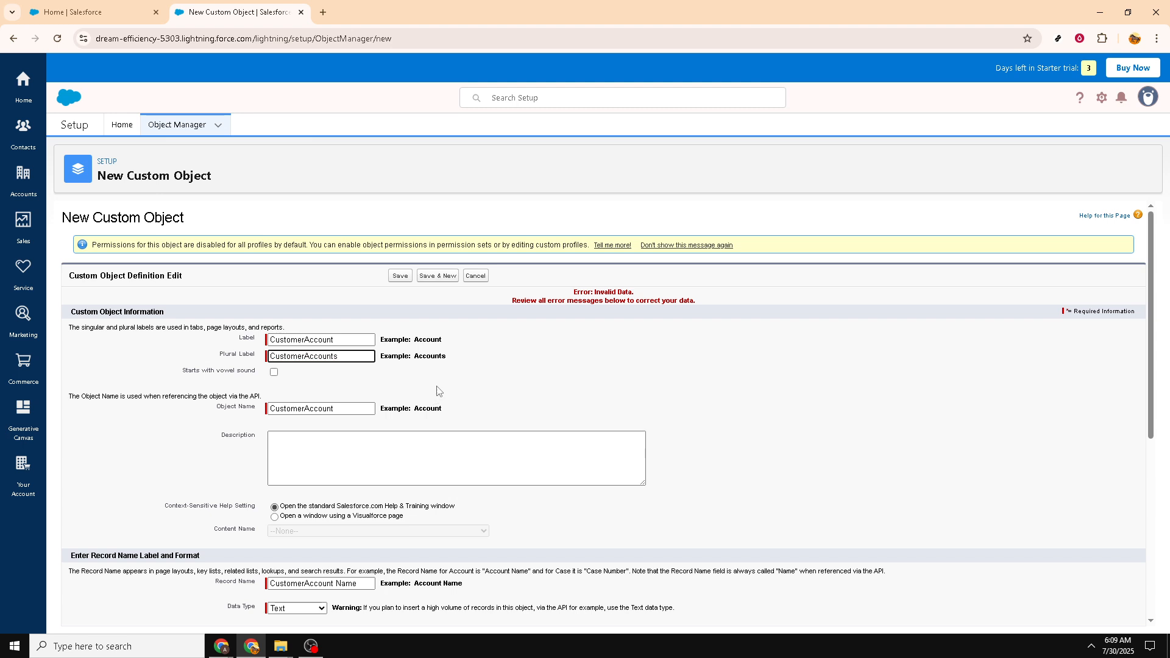
{"action": "left_click", "coordinate": [403, 277]}
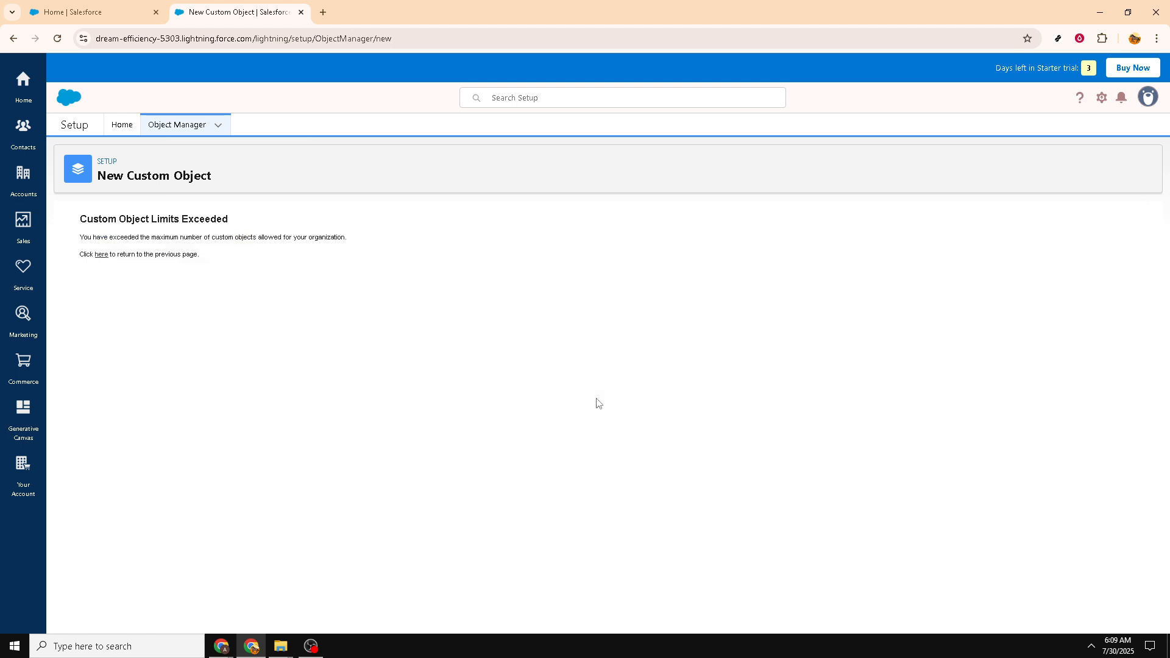